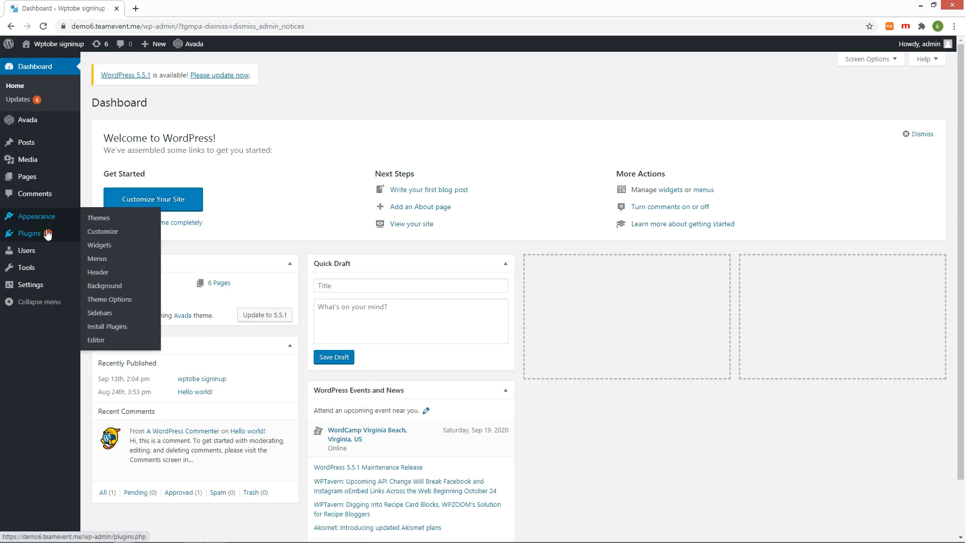
- Search the plugin directory for UpdraftPlus, then install and activate the UpdraftPlus WordPress Backup Plugin
{"action": "left_click", "coordinate": [37, 236]}
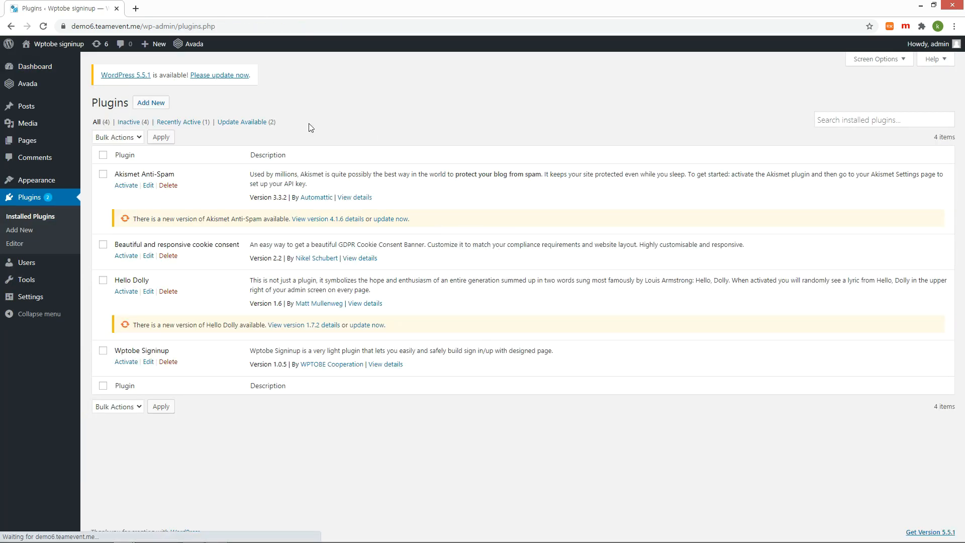
{"action": "left_click", "coordinate": [160, 105]}
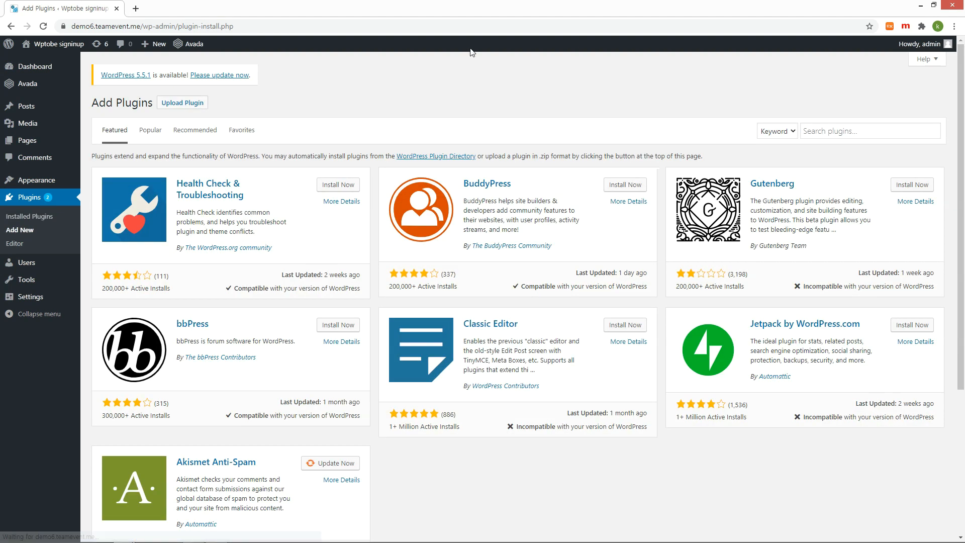
{"action": "left_click", "coordinate": [815, 132]}
{"action": "type", "text": "UpdraftPlus"}
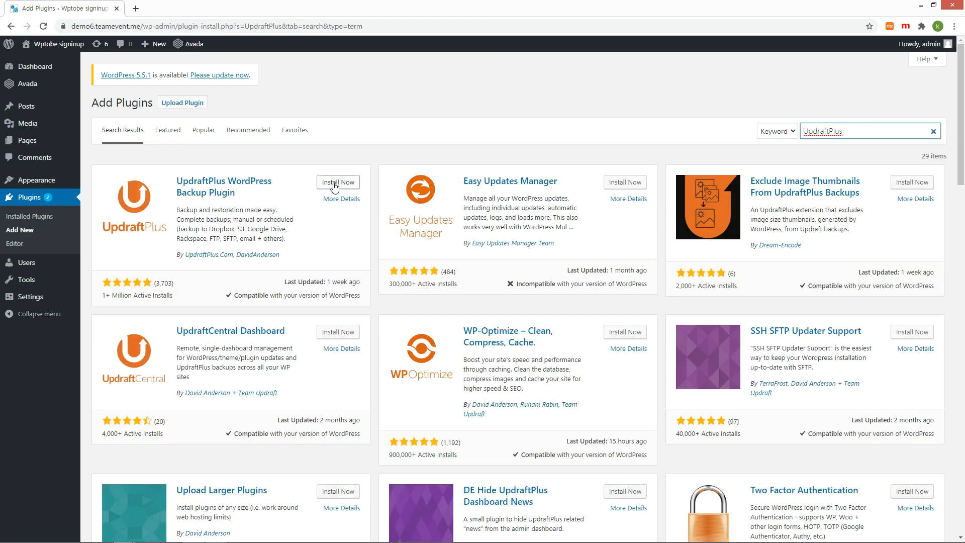
{"action": "left_click", "coordinate": [338, 186]}
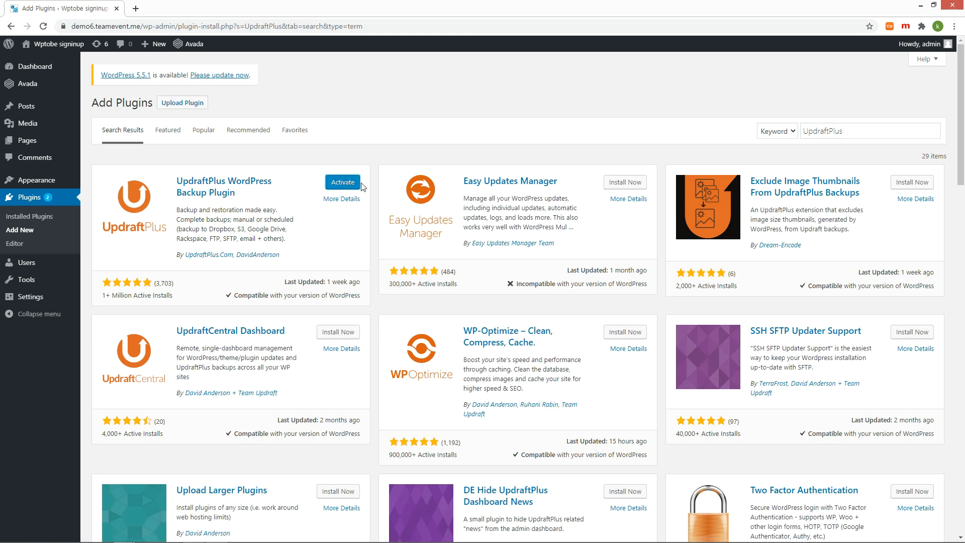
{"action": "left_click", "coordinate": [347, 184]}
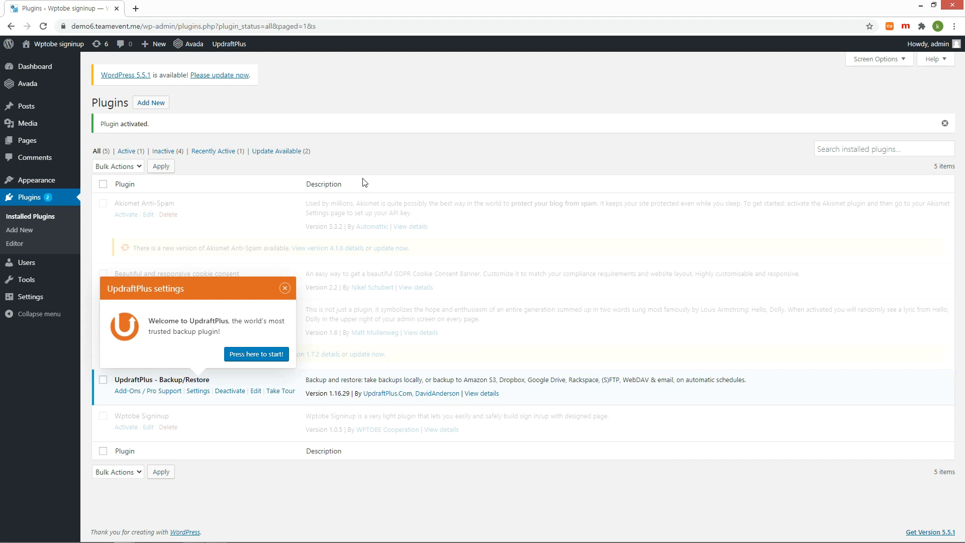
- In the UpdraftPlus settings, choose Google Drive as the remote storage and save the changes
{"action": "left_click", "coordinate": [271, 355]}
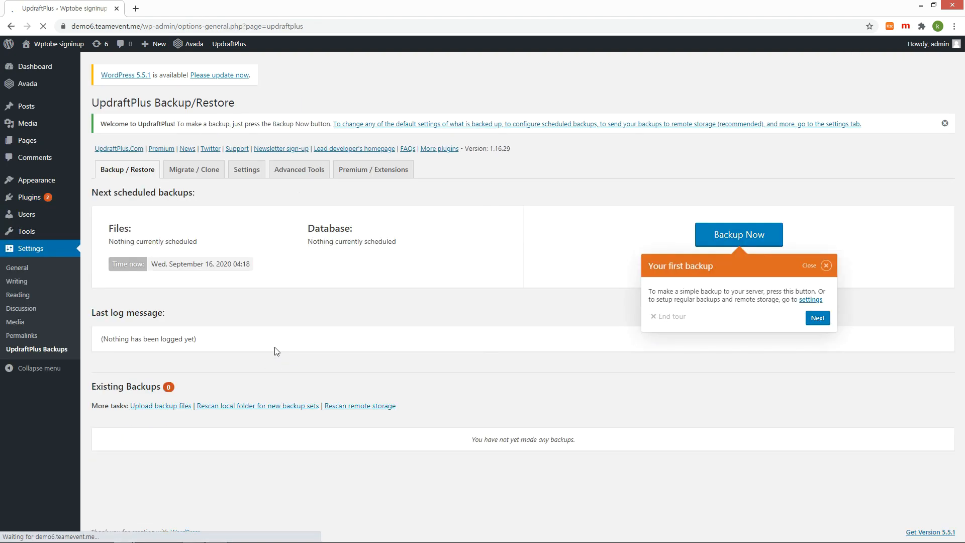
{"action": "left_click", "coordinate": [818, 318]}
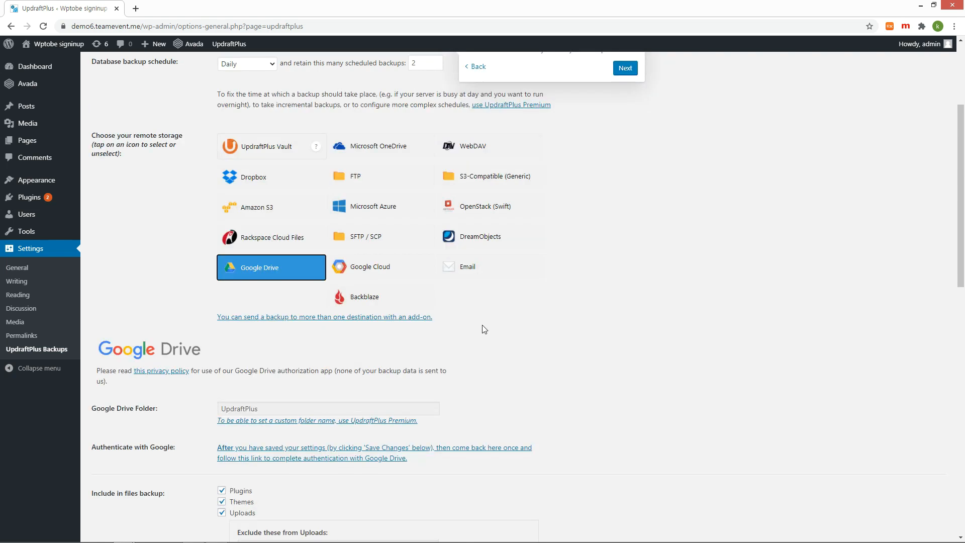
{"action": "scroll", "coordinate": [484, 329], "scroll_direction": "down", "scroll_amount": 3}
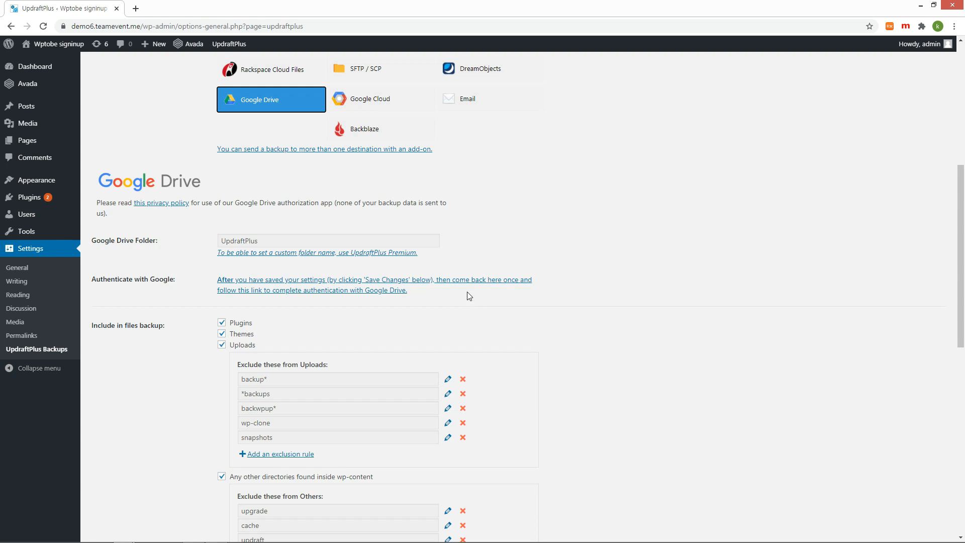
{"action": "scroll", "coordinate": [678, 265], "scroll_direction": "up", "scroll_amount": 7}
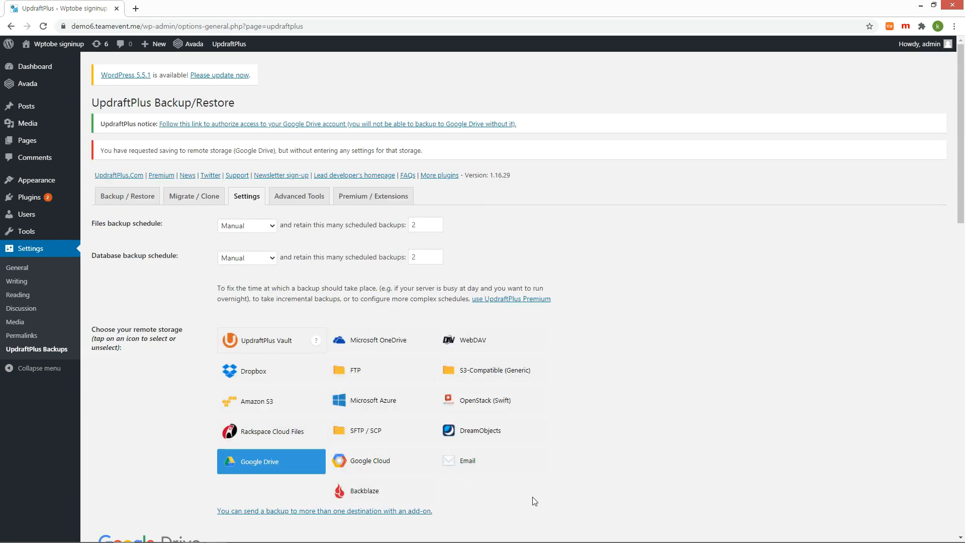
{"action": "left_click", "coordinate": [260, 469]}
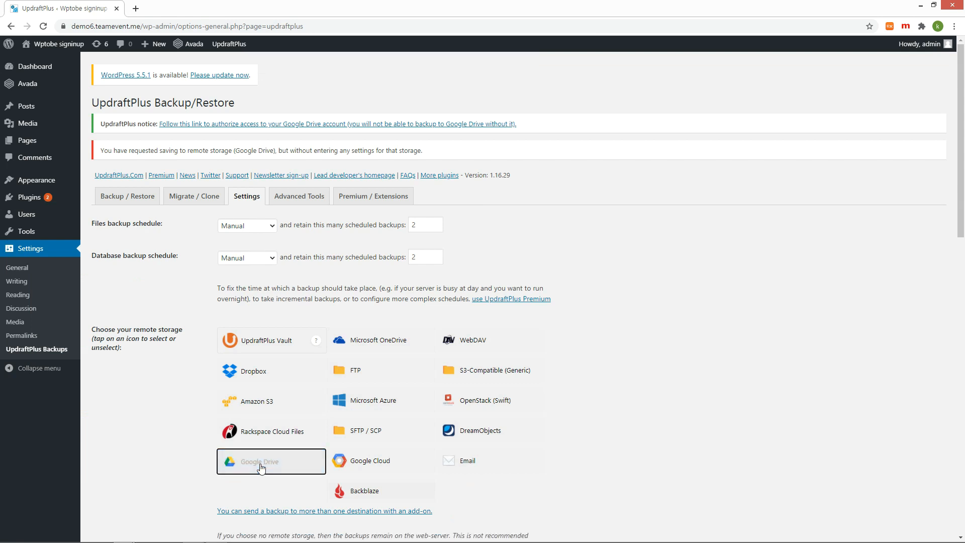
{"action": "left_click", "coordinate": [284, 467]}
{"action": "scroll", "coordinate": [579, 391], "scroll_direction": "down", "scroll_amount": 8}
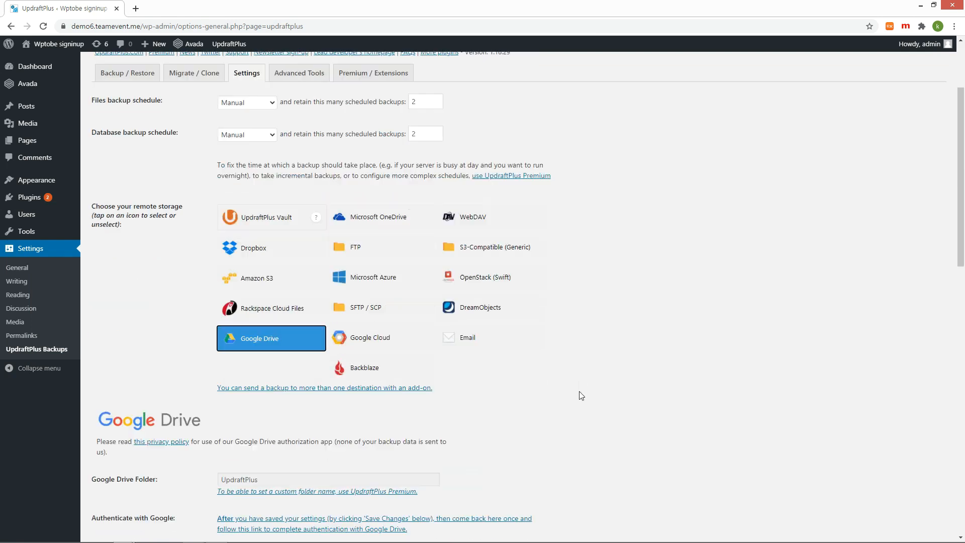
{"action": "scroll", "coordinate": [578, 397], "scroll_direction": "down", "scroll_amount": 9}
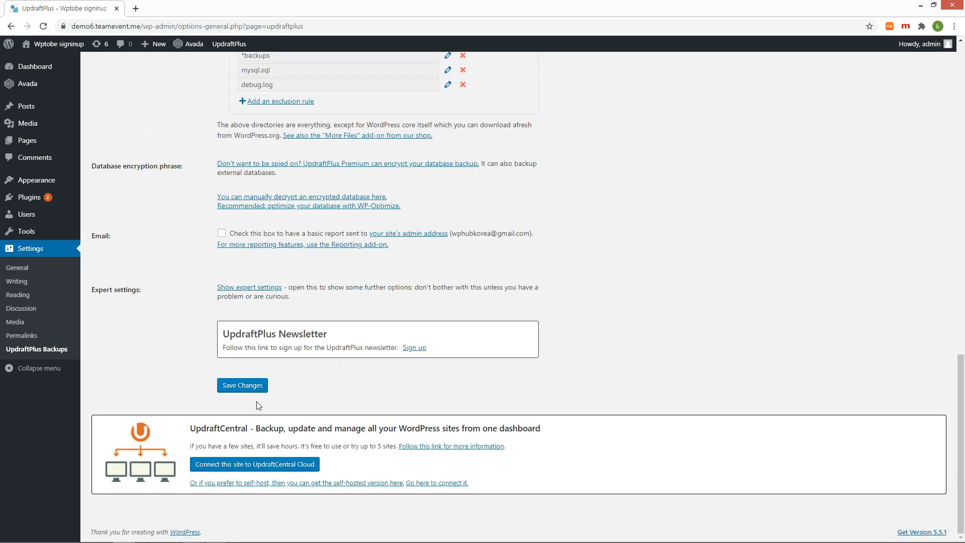
{"action": "left_click", "coordinate": [242, 385]}
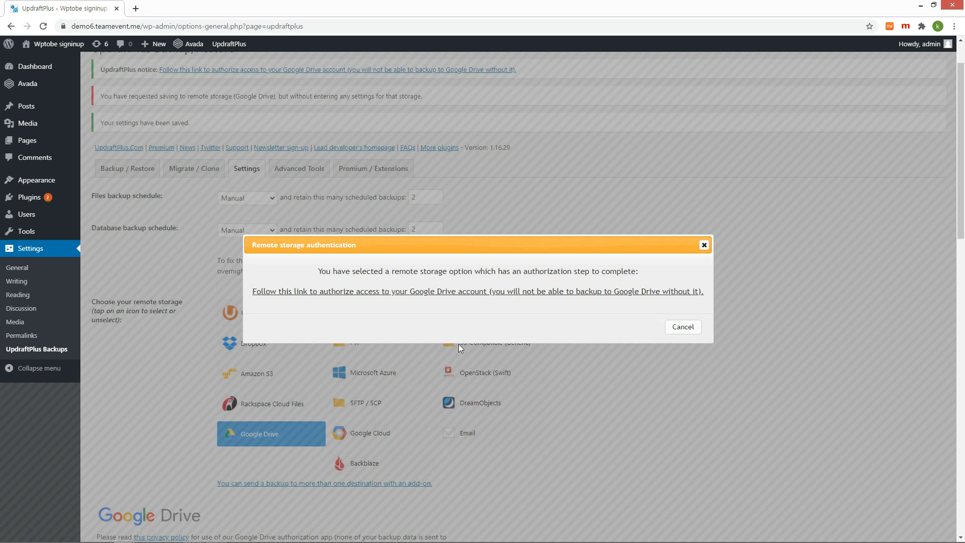
- Authorize UpdraftPlus to access the Google Drive account and complete the remote storage setup
{"action": "left_click", "coordinate": [473, 293]}
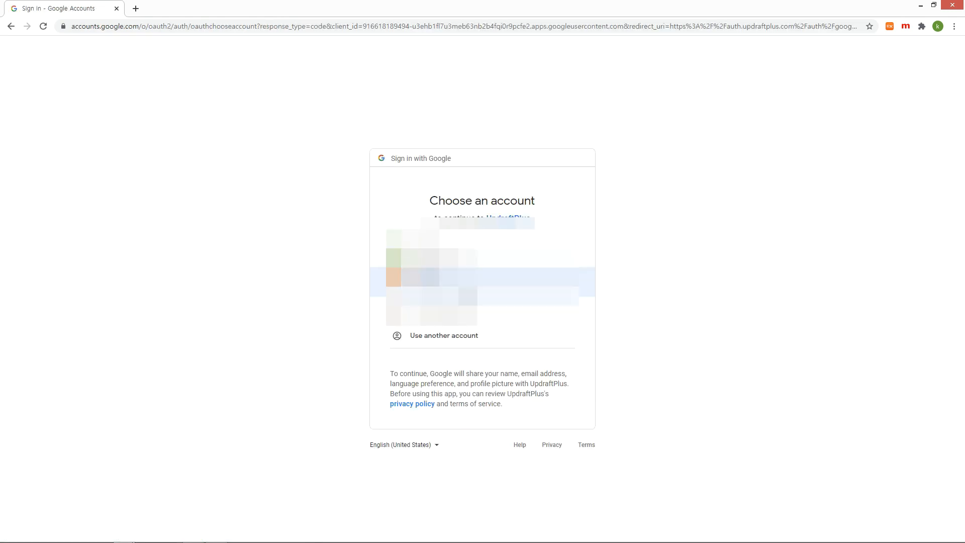
{"action": "left_click", "coordinate": [473, 289]}
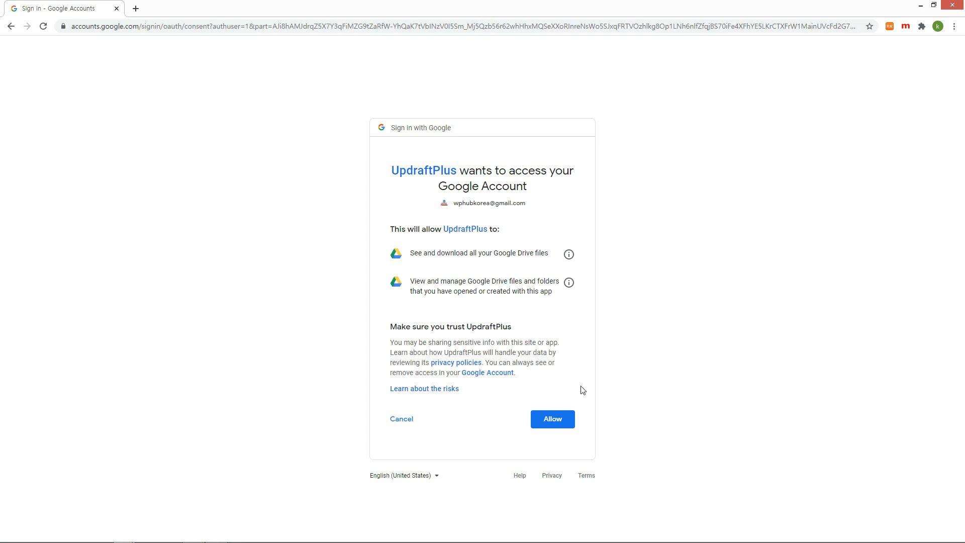
{"action": "left_click", "coordinate": [555, 420]}
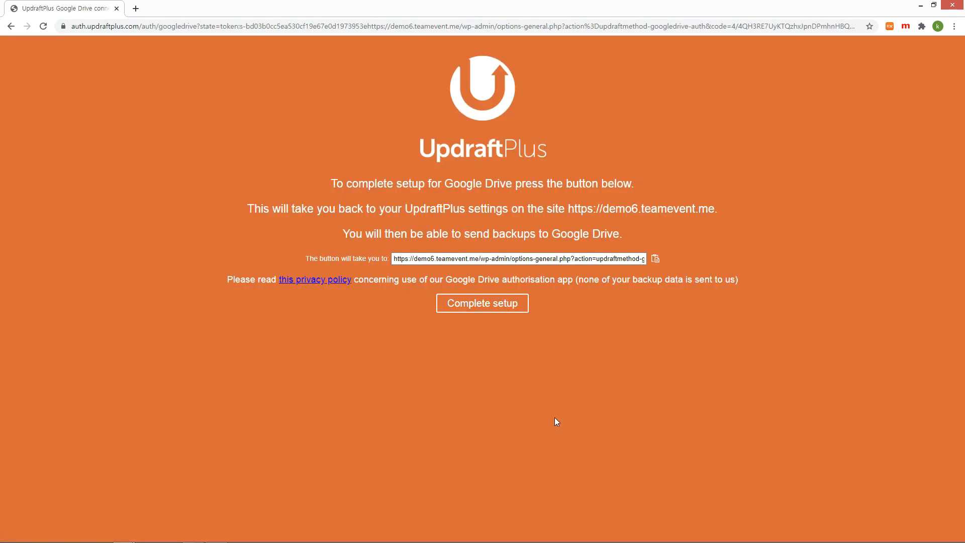
{"action": "left_click", "coordinate": [504, 306]}
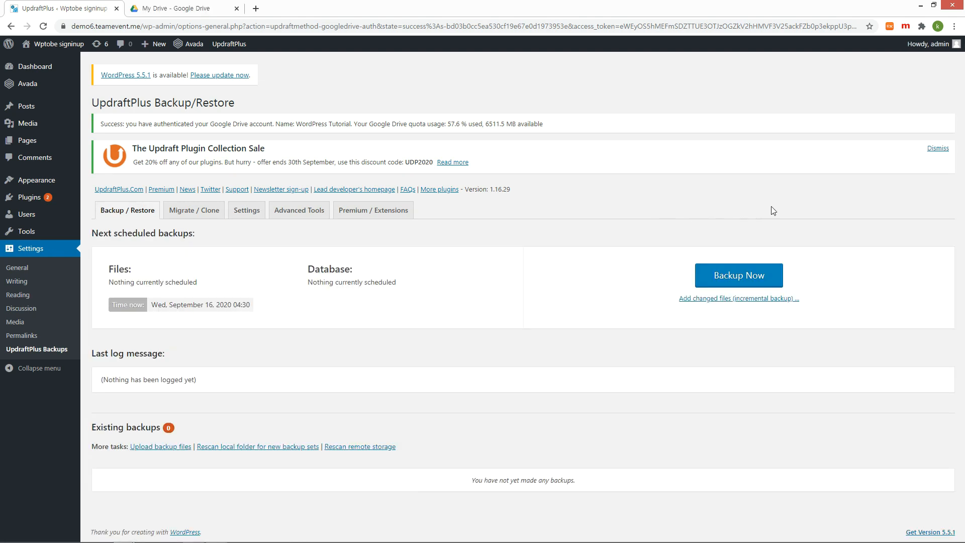
- Run a new backup that includes the database and files and is sent to remote storage
{"action": "left_click", "coordinate": [747, 275]}
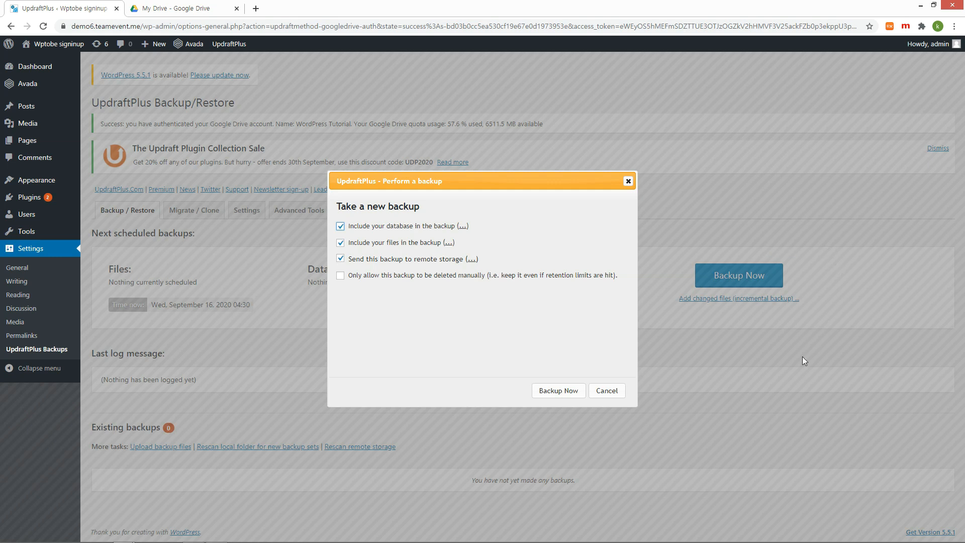
{"action": "left_click", "coordinate": [566, 393]}
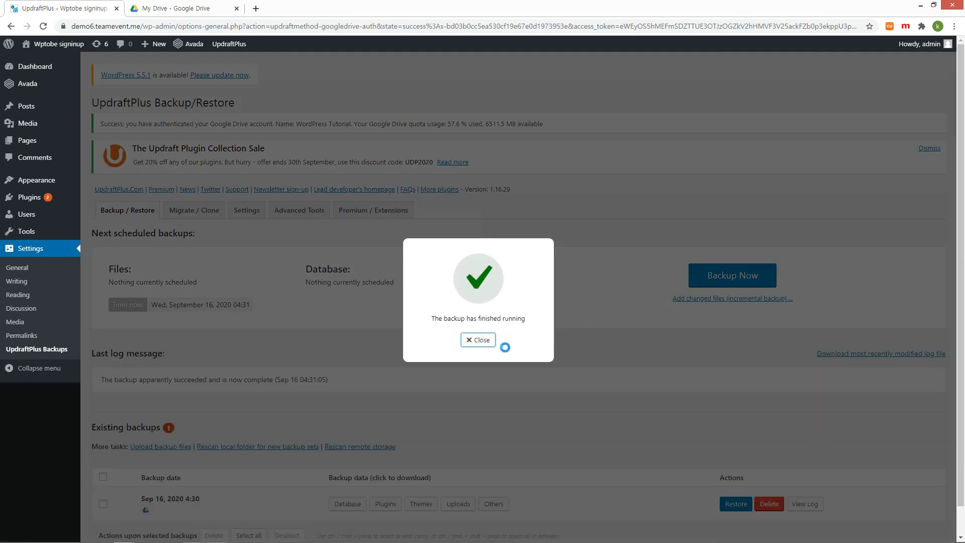
{"action": "left_click", "coordinate": [481, 341]}
{"action": "scroll", "coordinate": [423, 331], "scroll_direction": "down", "scroll_amount": 1}
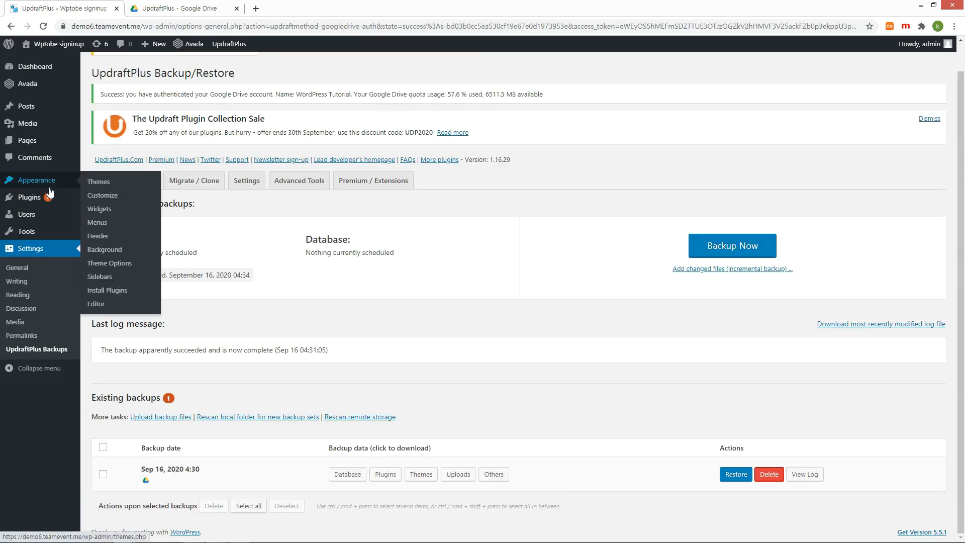
- Delete the Twenty Fifteen theme from the installed themes
{"action": "left_click", "coordinate": [61, 185]}
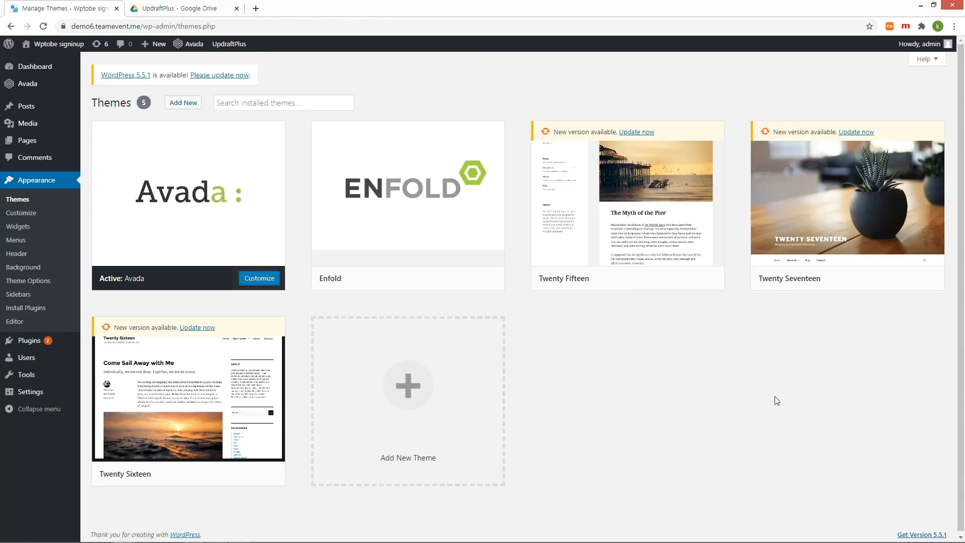
{"action": "left_click", "coordinate": [663, 204]}
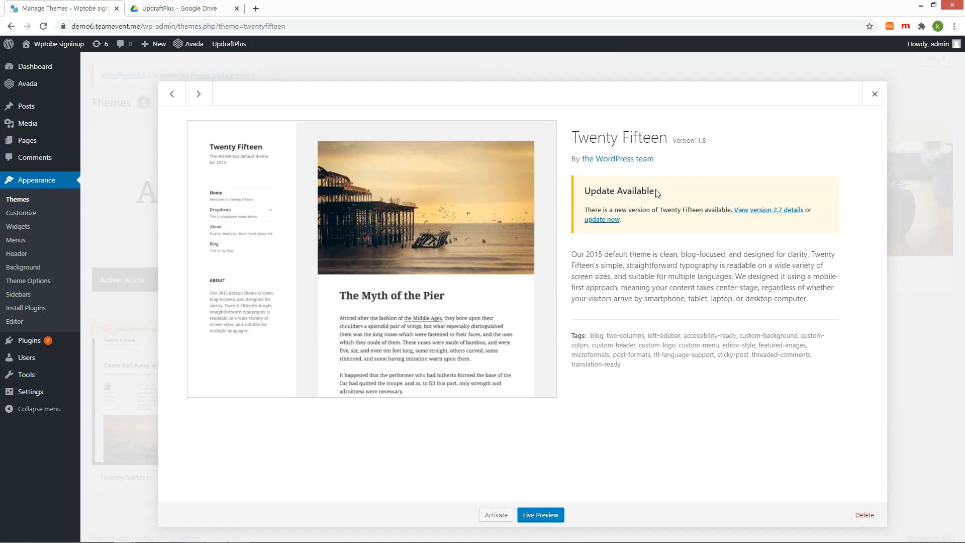
{"action": "left_click", "coordinate": [865, 515]}
{"action": "left_click", "coordinate": [529, 101]}
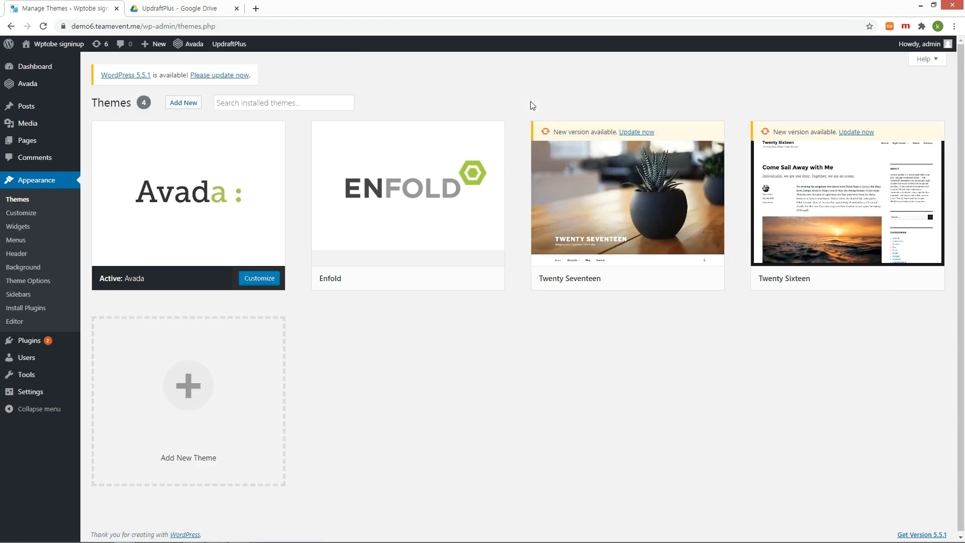
- Restore only the themes from the Sep 16, 2020 4:30 backup and check the installed themes
{"action": "mouse_move", "coordinate": [30, 392]}
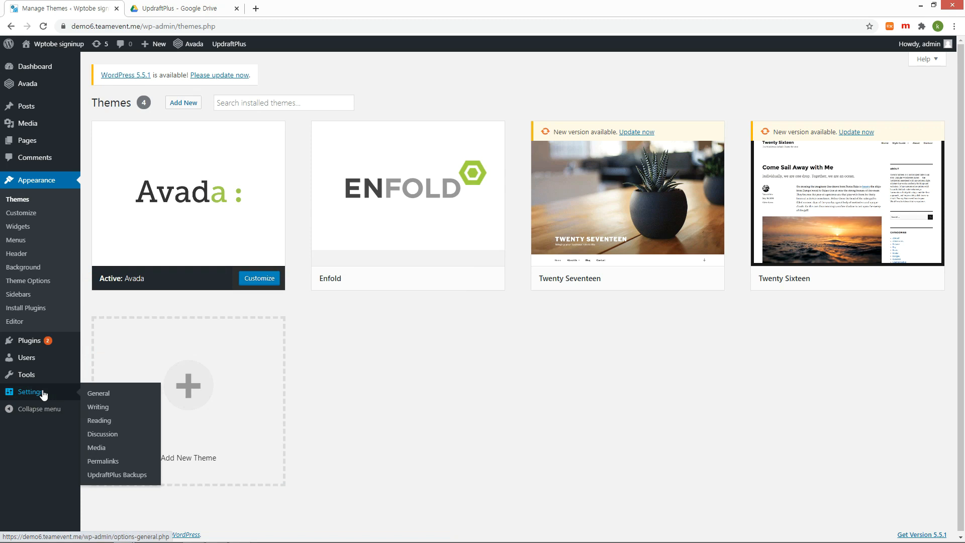
{"action": "left_click", "coordinate": [126, 475]}
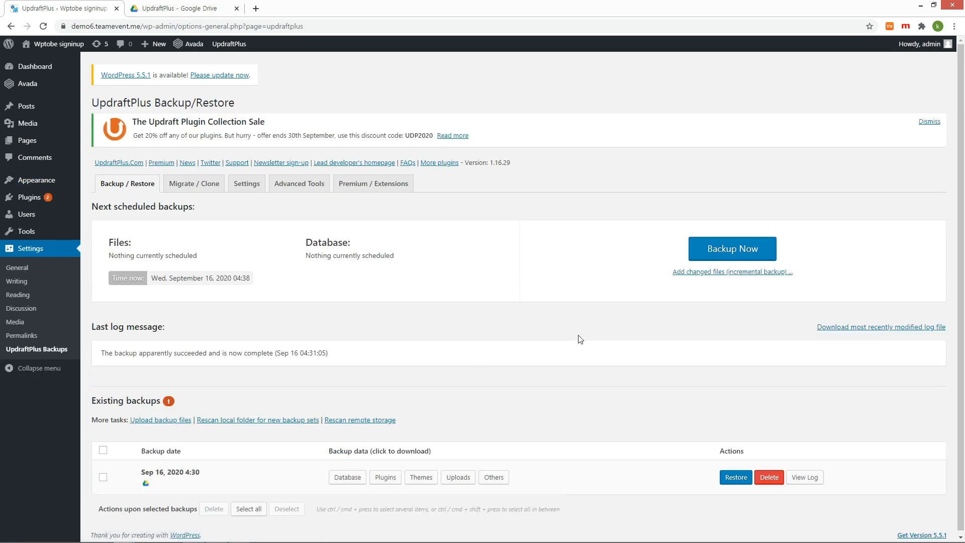
{"action": "left_click", "coordinate": [737, 478]}
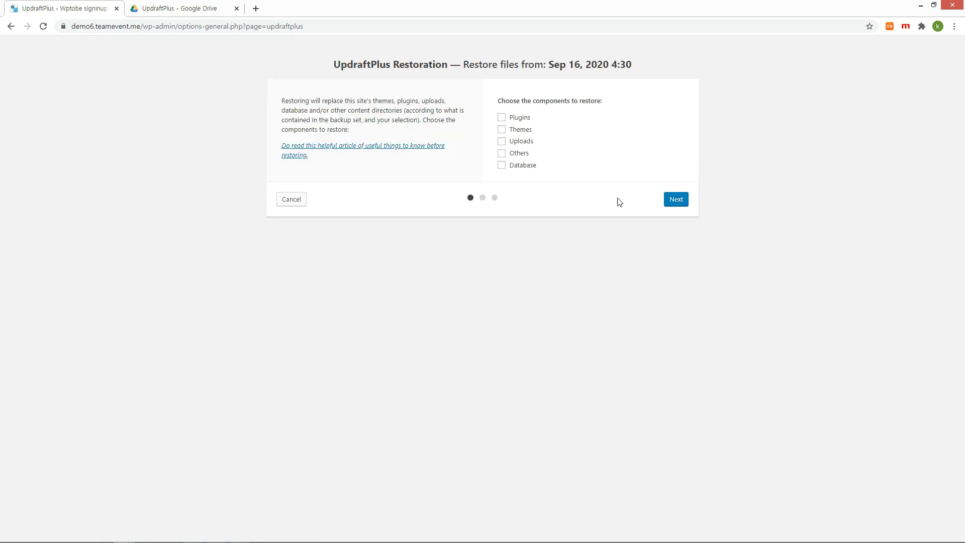
{"action": "left_click", "coordinate": [502, 130]}
{"action": "left_click", "coordinate": [676, 200]}
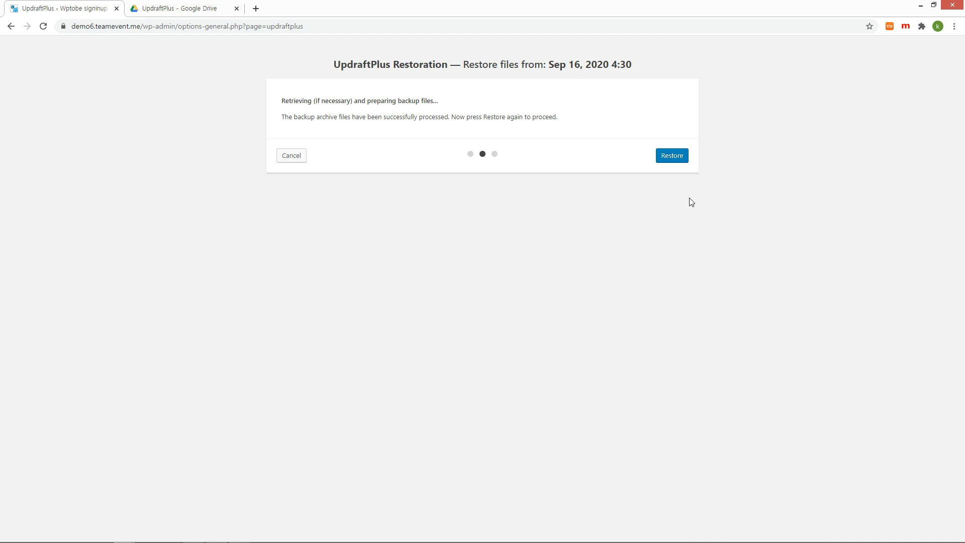
{"action": "left_click", "coordinate": [673, 155]}
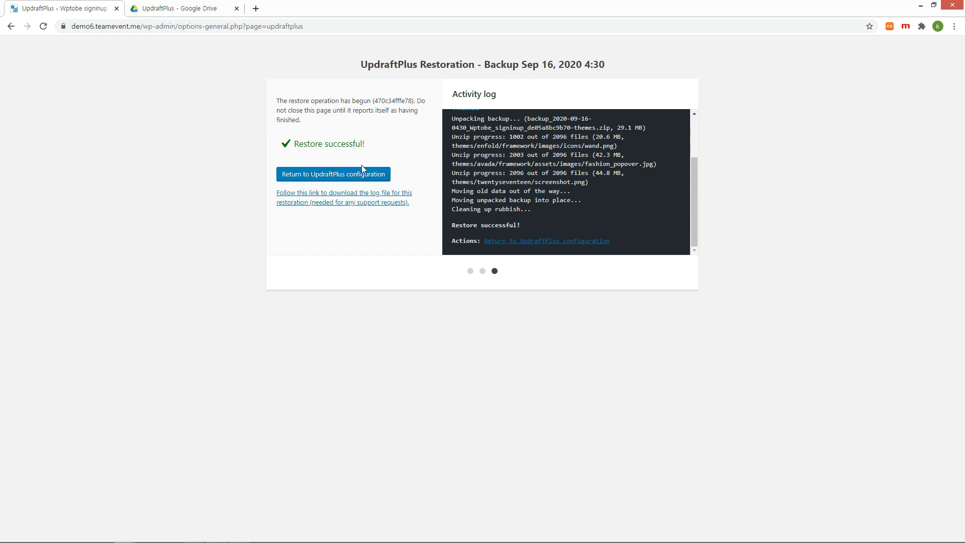
{"action": "left_click", "coordinate": [348, 173]}
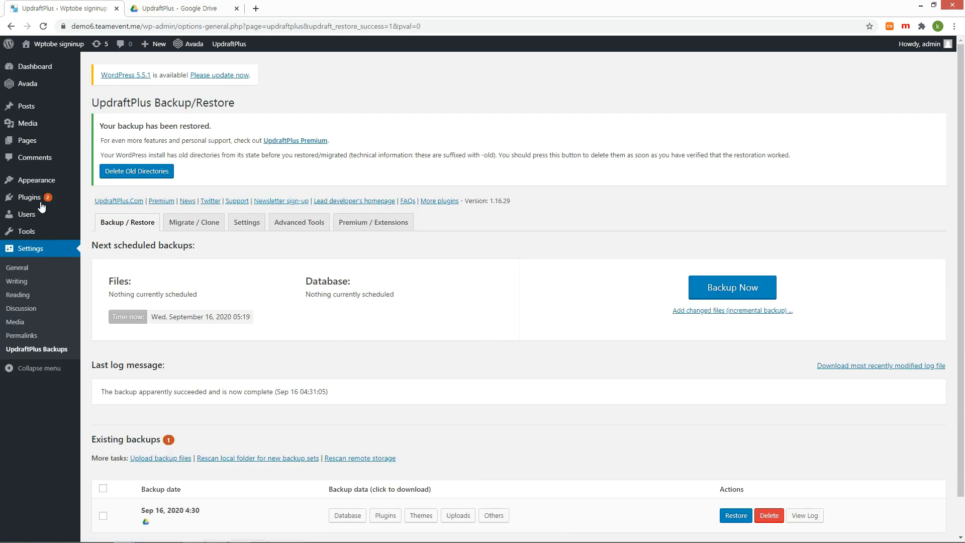
{"action": "left_click", "coordinate": [30, 185]}
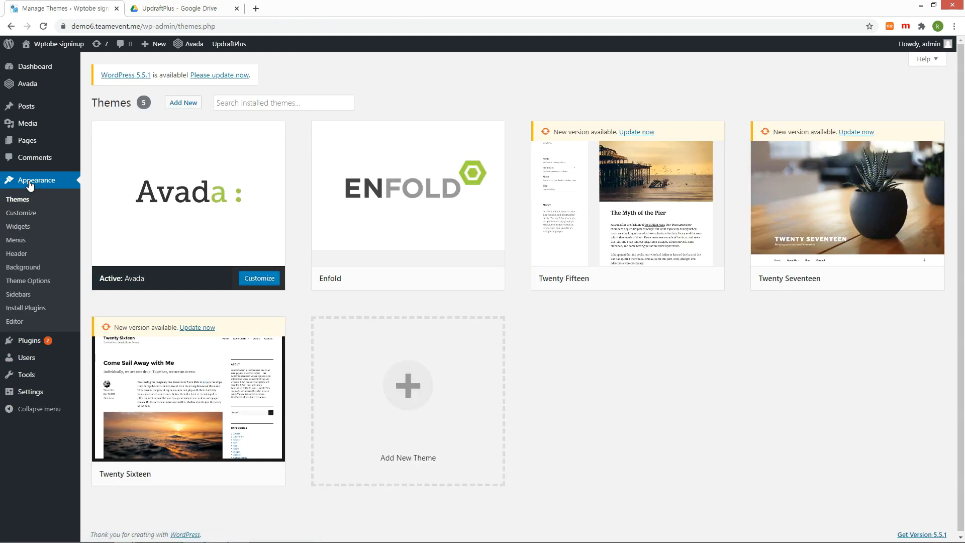
{"action": "mouse_move", "coordinate": [635, 205]}
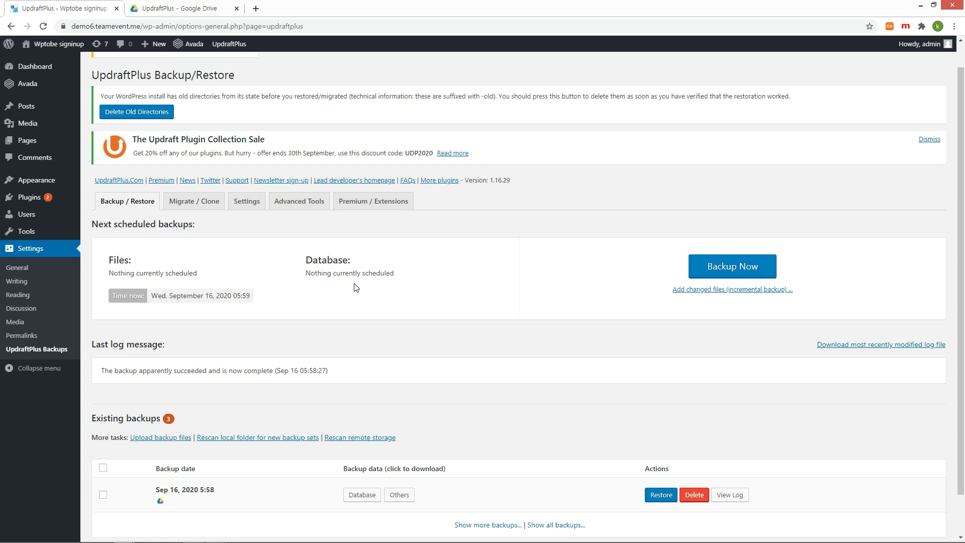
- Delete the accounts user2 and user1 from the site's users, confirming each deletion
{"action": "mouse_move", "coordinate": [50, 213]}
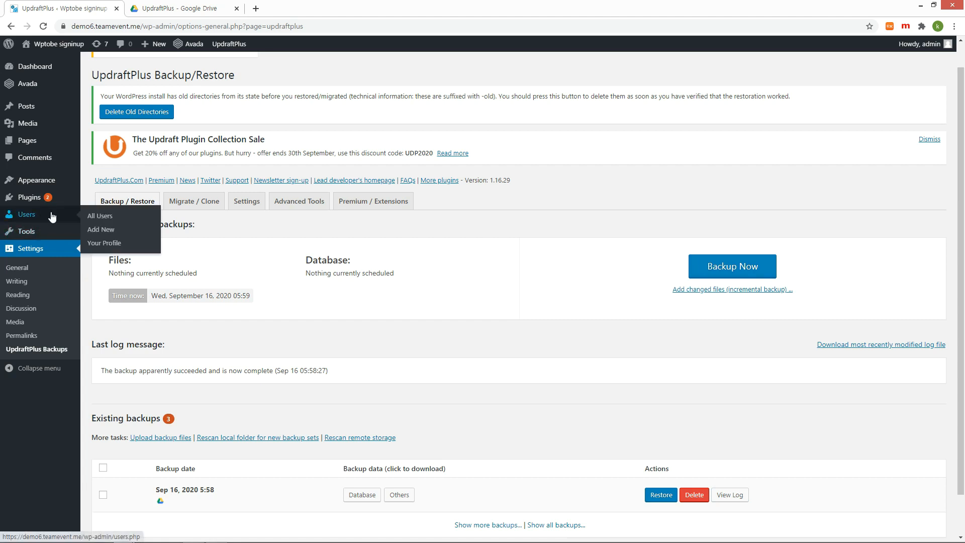
{"action": "left_click", "coordinate": [95, 214]}
{"action": "left_click", "coordinate": [166, 241]}
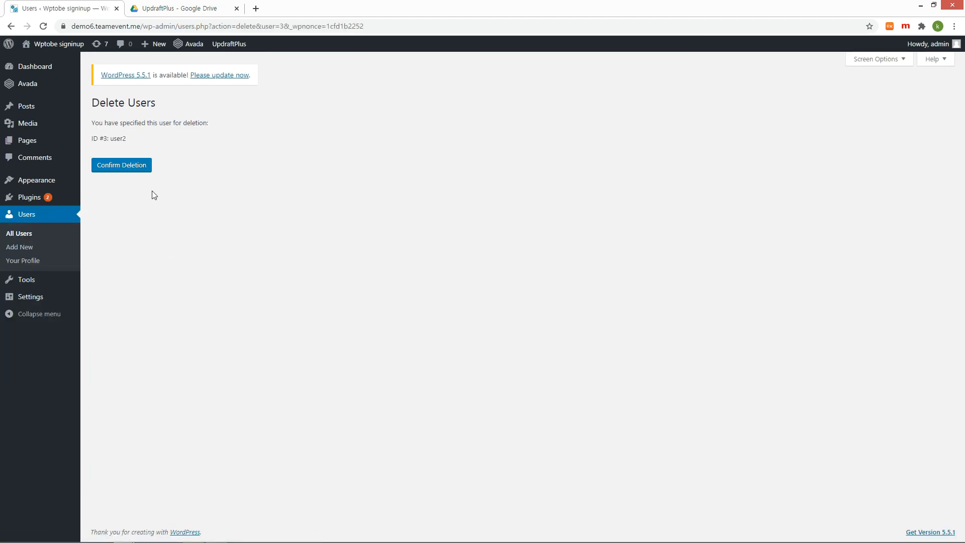
{"action": "left_click", "coordinate": [144, 168]}
{"action": "left_click", "coordinate": [160, 244]}
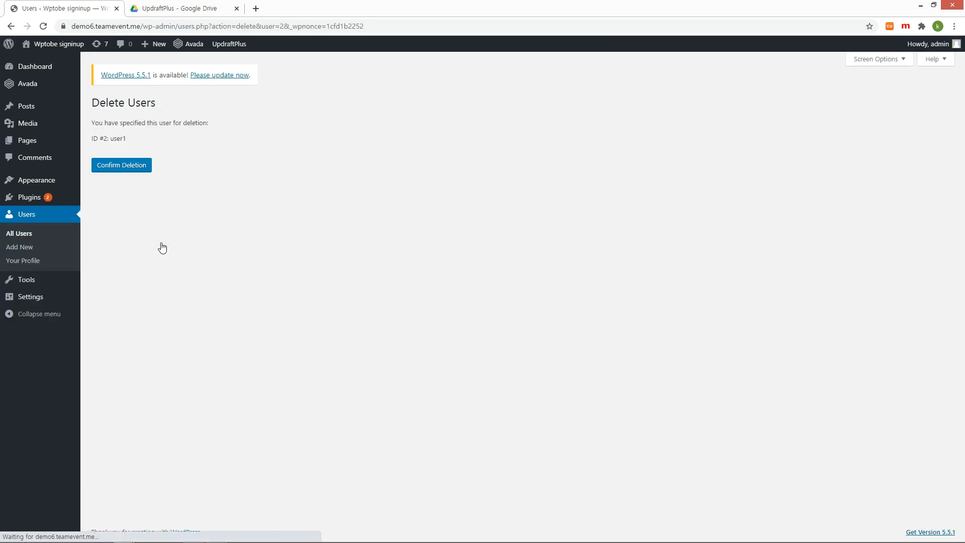
{"action": "left_click", "coordinate": [134, 169]}
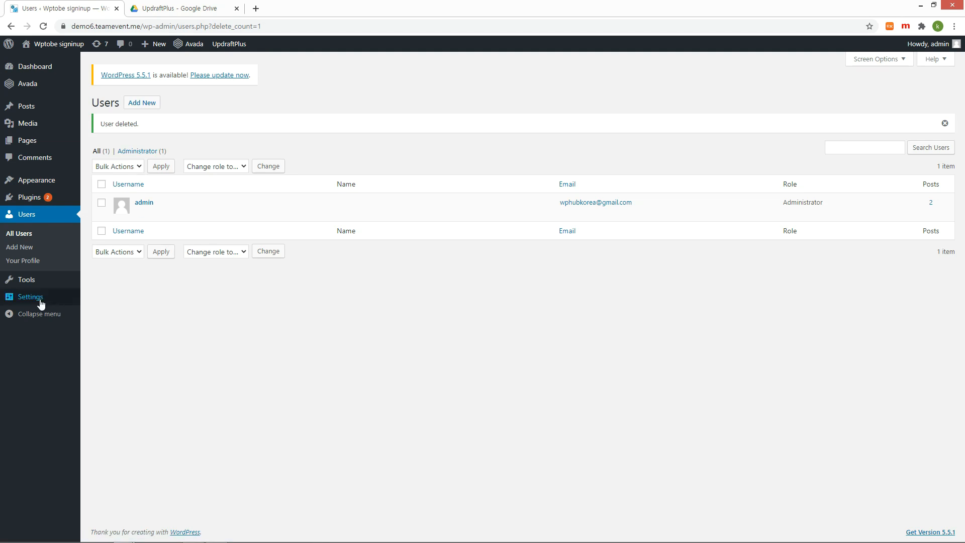
- Open the UpdraftPlus backups and retrieve the database of the Sep 16, 2020 5:58 backup for download
{"action": "mouse_move", "coordinate": [39, 301]}
{"action": "left_click", "coordinate": [144, 382]}
{"action": "scroll", "coordinate": [579, 137], "scroll_direction": "down", "scroll_amount": 2}
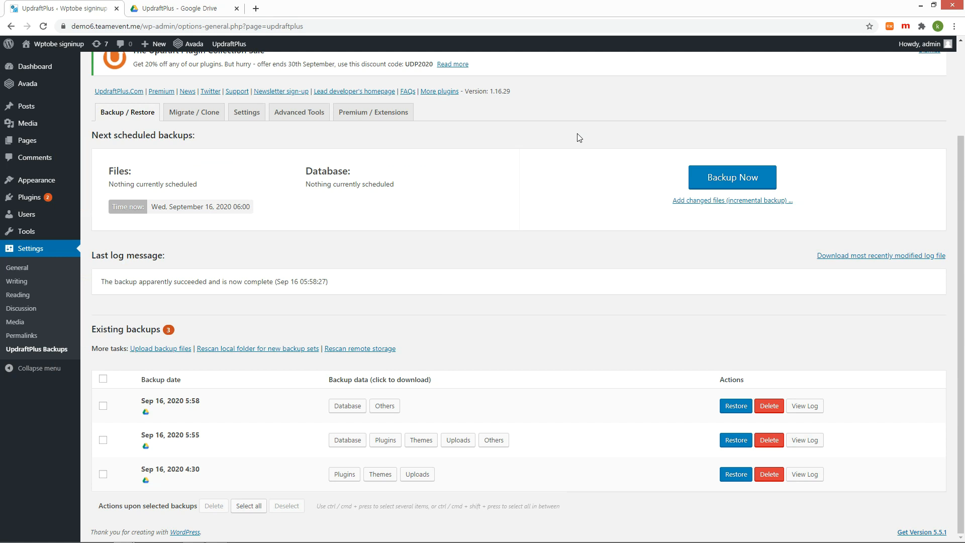
{"action": "left_click", "coordinate": [346, 407]}
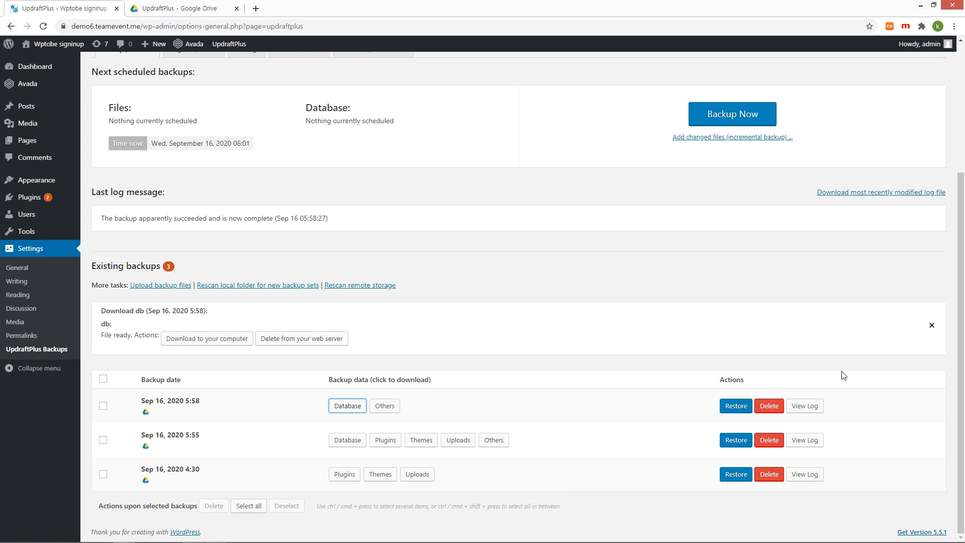
- Restore only the database from the Sep 16, 2020 5:58 backup and return to the UpdraftPlus configuration
{"action": "left_click", "coordinate": [727, 410]}
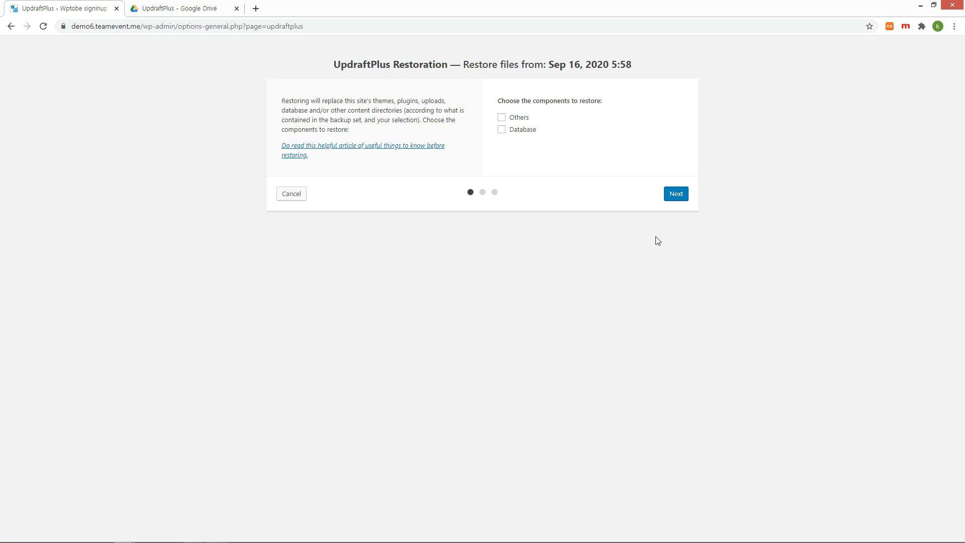
{"action": "left_click", "coordinate": [502, 130]}
{"action": "left_click", "coordinate": [680, 195]}
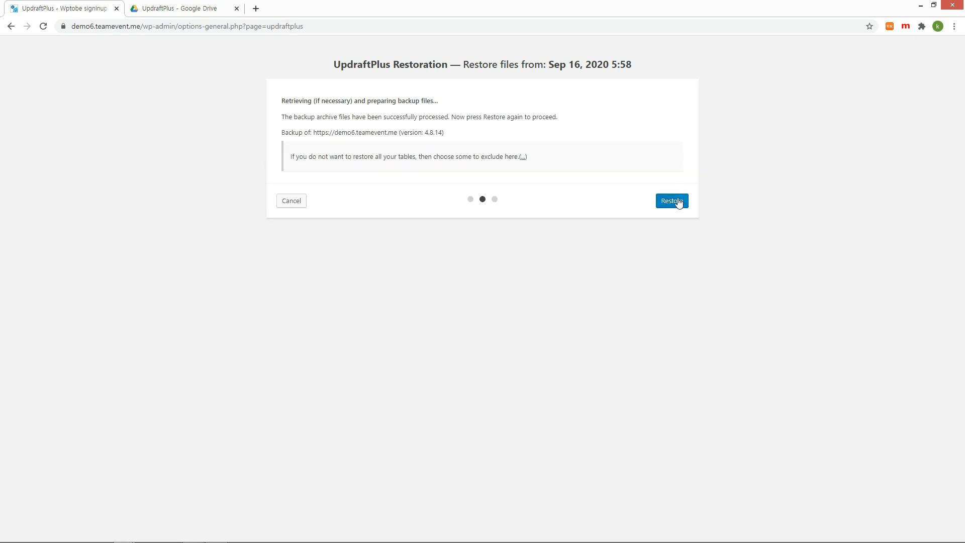
{"action": "left_click", "coordinate": [681, 201]}
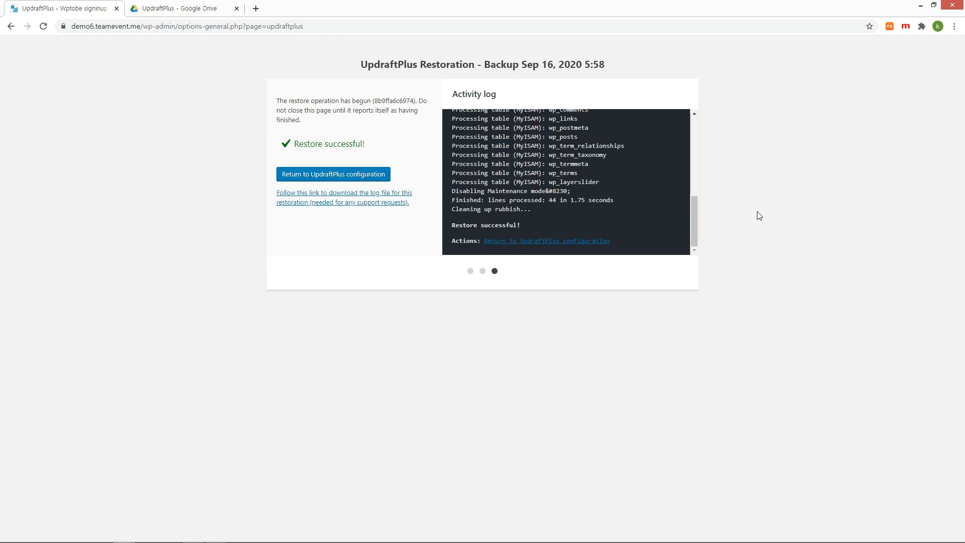
{"action": "left_click", "coordinate": [358, 179]}
- Read through the log of the Sep 16, 2020 5:58 backup, close it, and go to the site's users
{"action": "scroll", "coordinate": [427, 260], "scroll_direction": "down", "scroll_amount": 2}
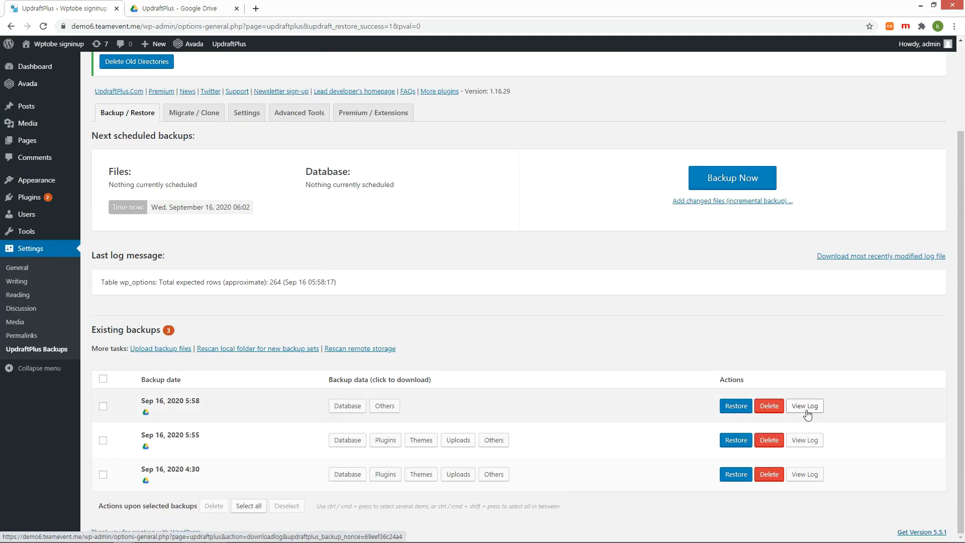
{"action": "left_click", "coordinate": [806, 409]}
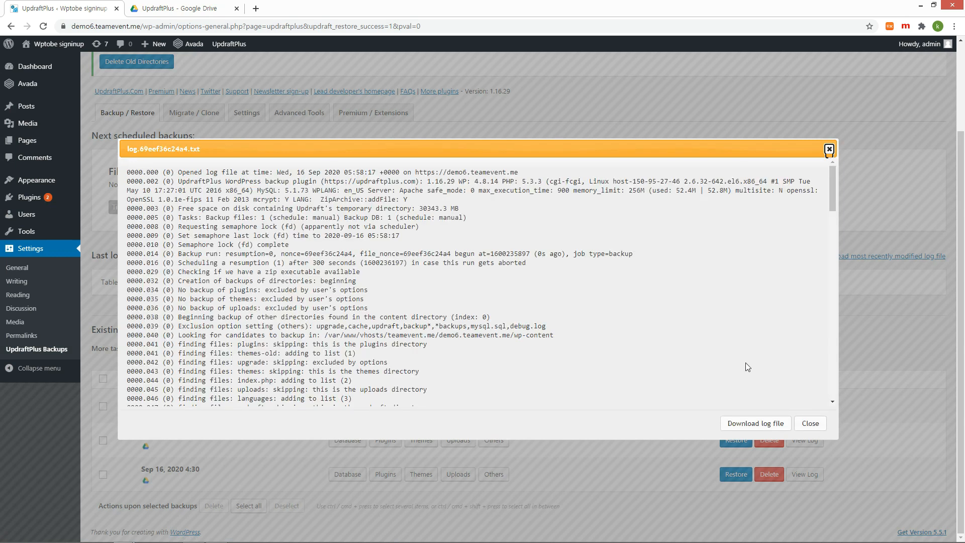
{"action": "scroll", "coordinate": [745, 337], "scroll_direction": "down", "scroll_amount": 3}
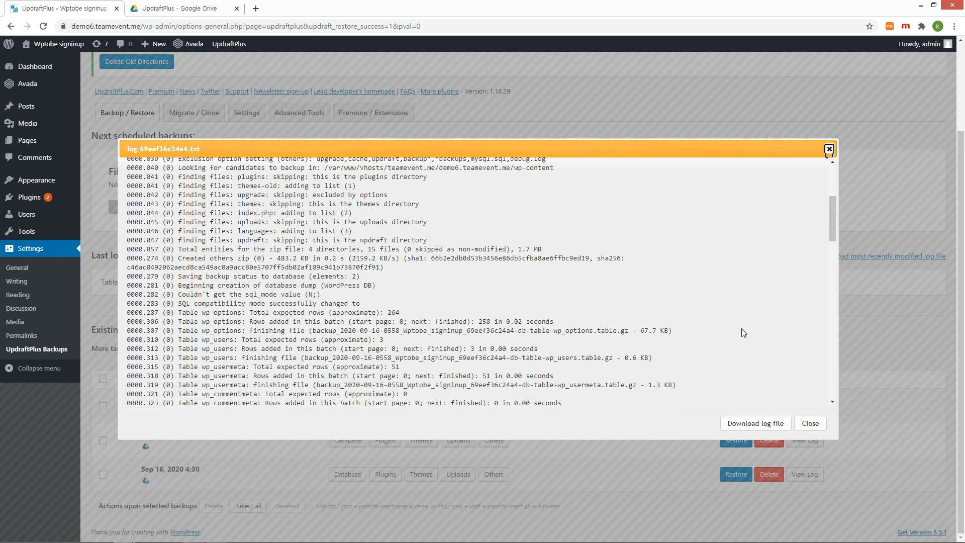
{"action": "key", "text": "Escape"}
{"action": "mouse_move", "coordinate": [19, 217]}
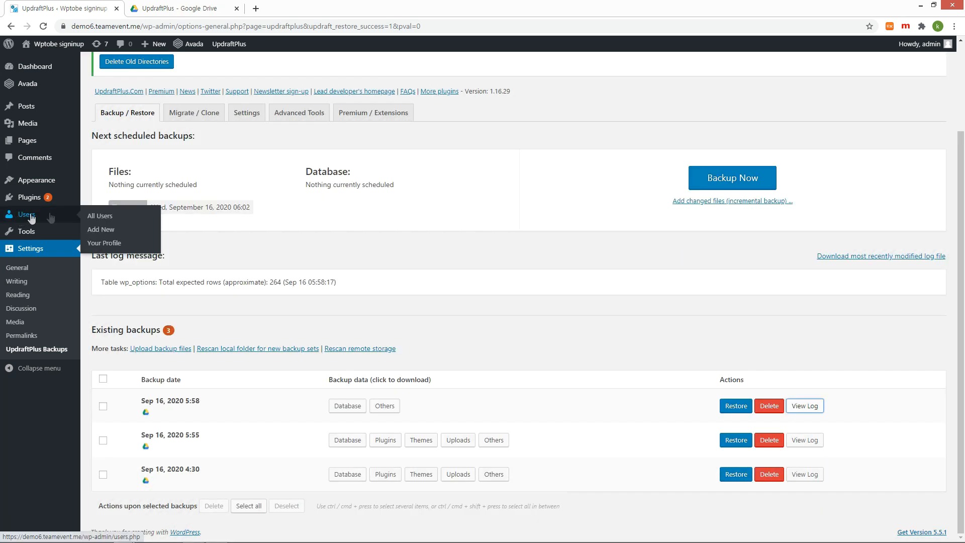
{"action": "left_click", "coordinate": [108, 227]}
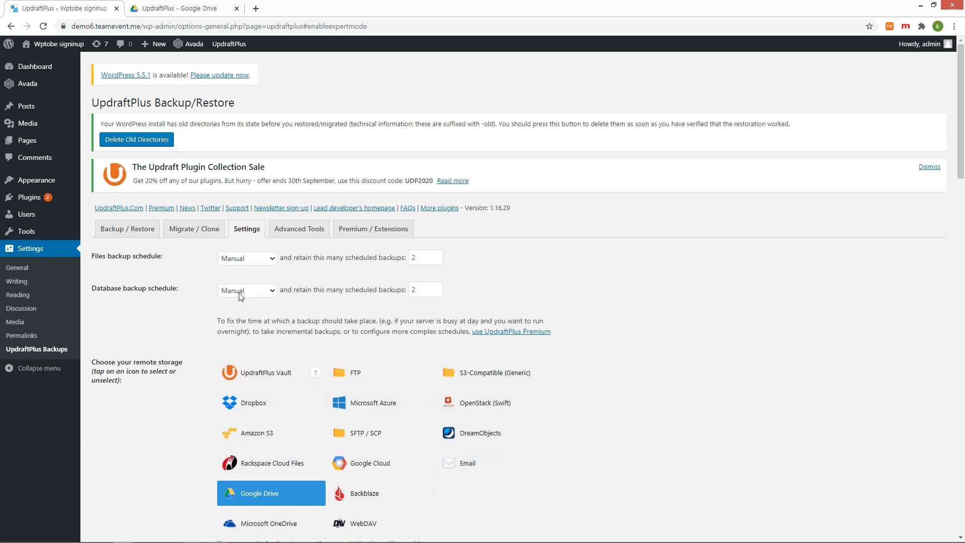
- Set the database backup schedule to every hour and save the UpdraftPlus settings
{"action": "left_click", "coordinate": [240, 294]}
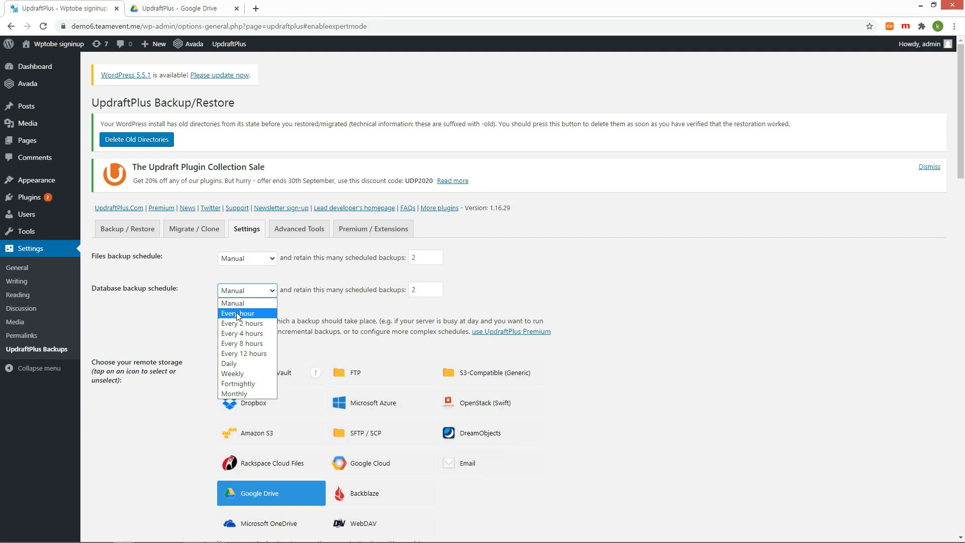
{"action": "left_click", "coordinate": [238, 314]}
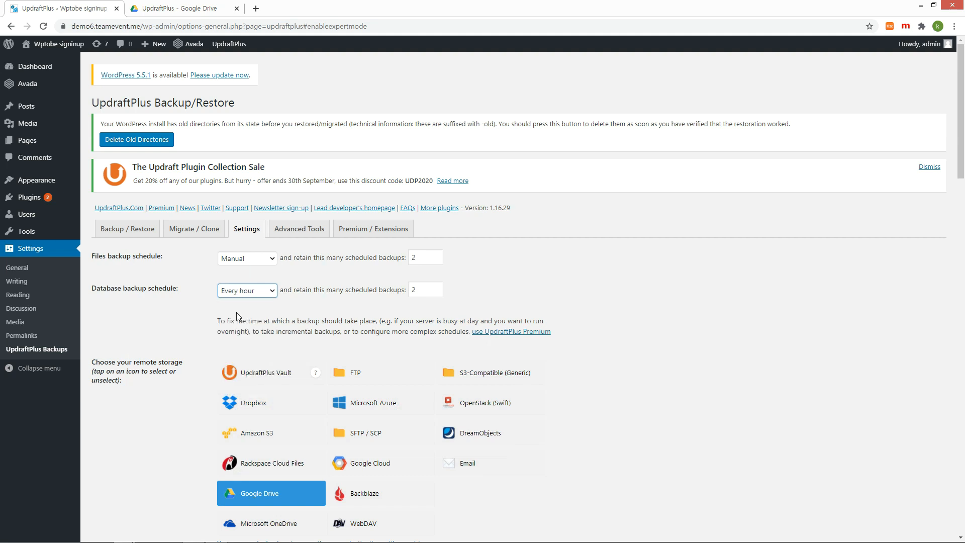
{"action": "scroll", "coordinate": [131, 405], "scroll_direction": "down", "scroll_amount": 15}
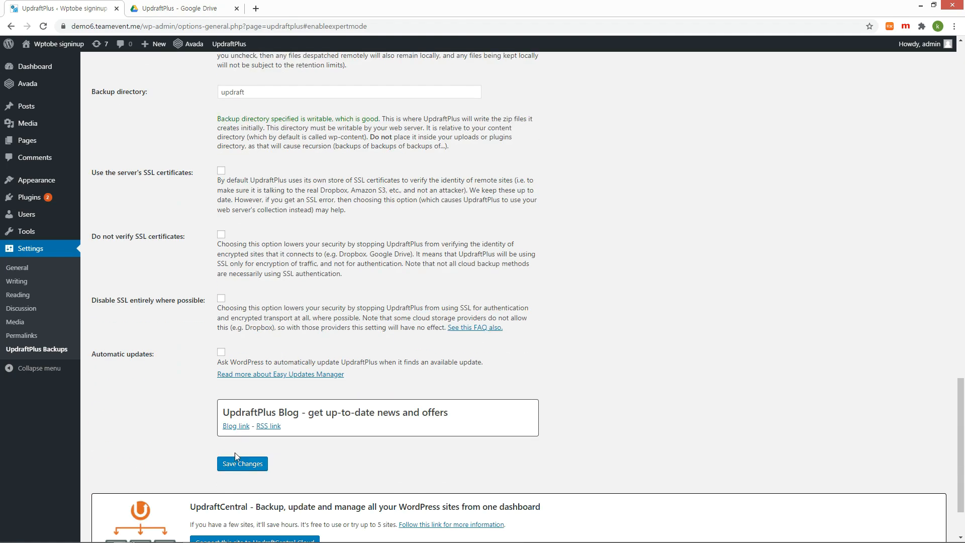
{"action": "left_click", "coordinate": [261, 470]}
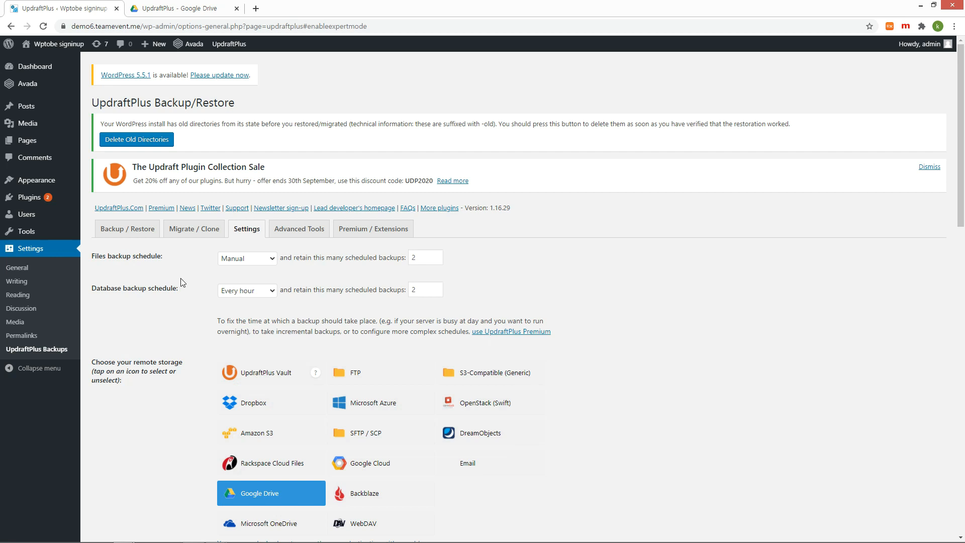
- Check the scheduled and existing backups, and play the UpdraftClone introduction video among the migration and cloning options
{"action": "left_click", "coordinate": [112, 232]}
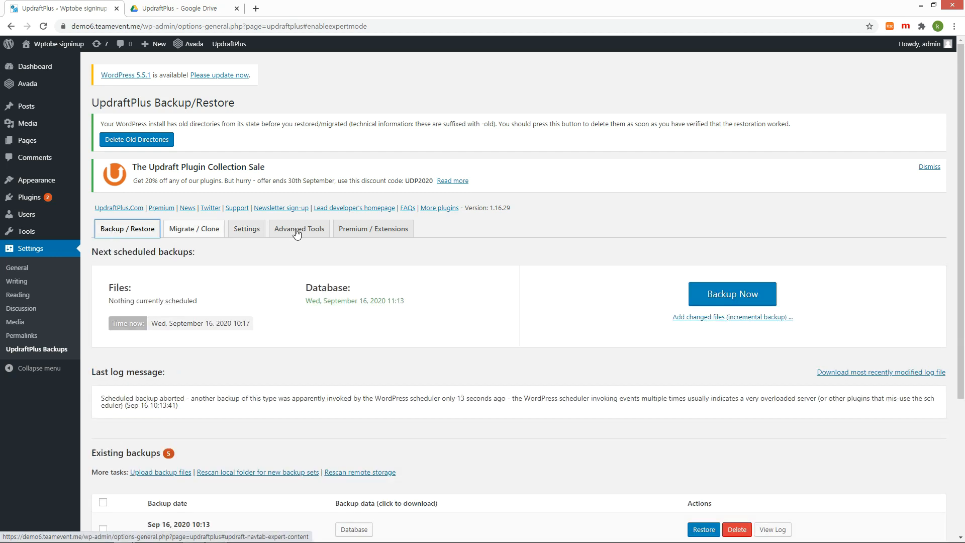
{"action": "scroll", "coordinate": [400, 229], "scroll_direction": "down", "scroll_amount": 4}
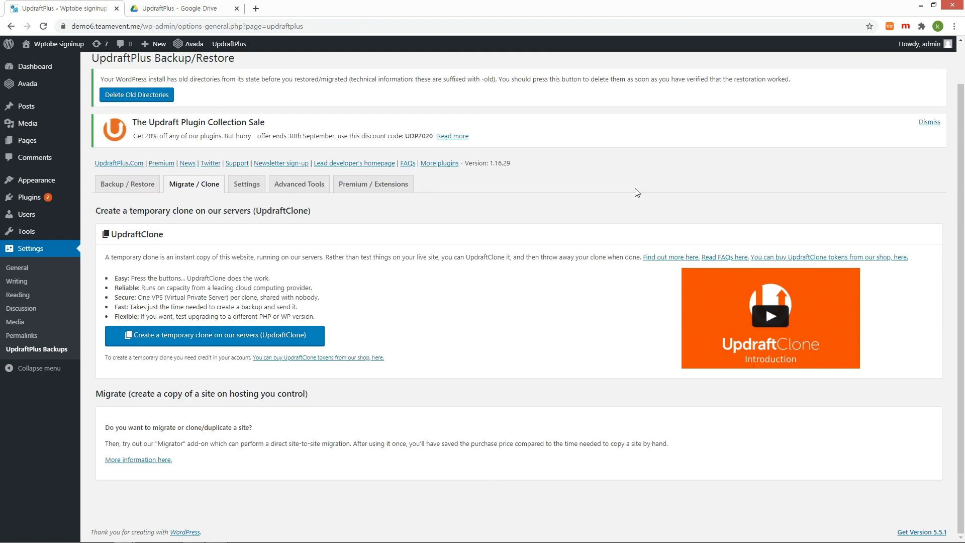
{"action": "left_click", "coordinate": [781, 320]}
{"action": "left_click", "coordinate": [776, 329]}
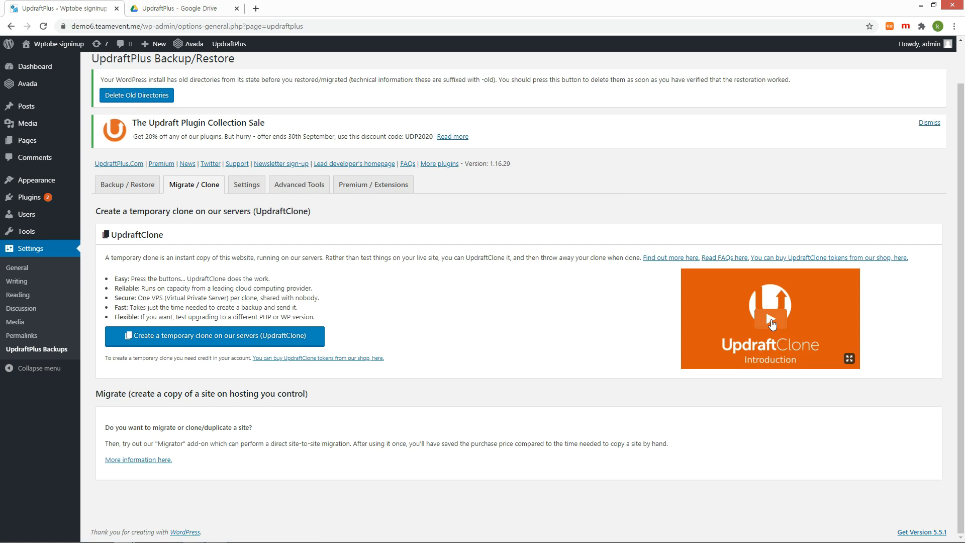